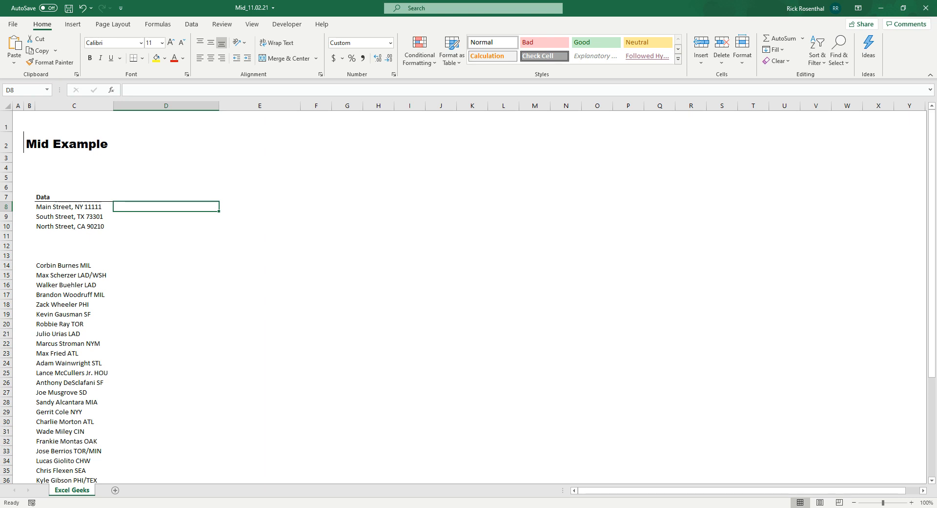
Examine the address entries in C8:C10.
click(74, 207)
key(shift+space)
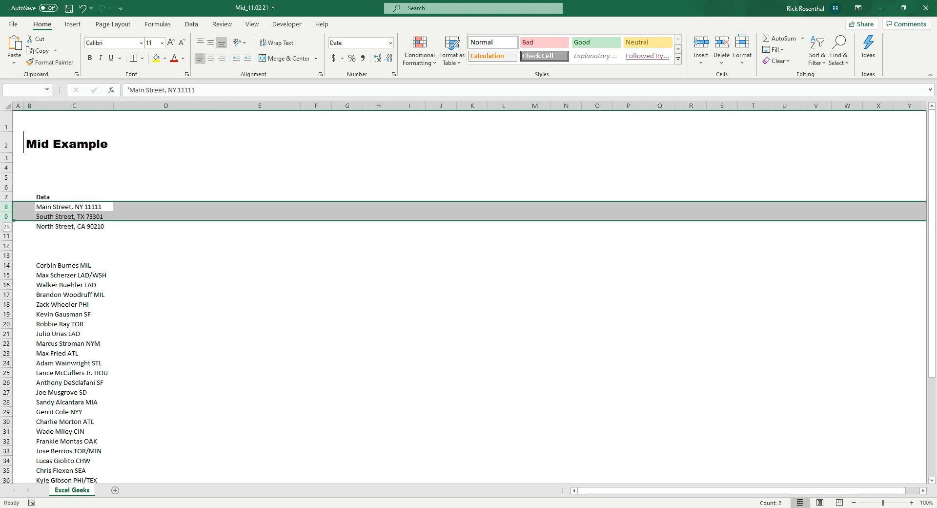
key(shift+Down)
key(shift+Down)
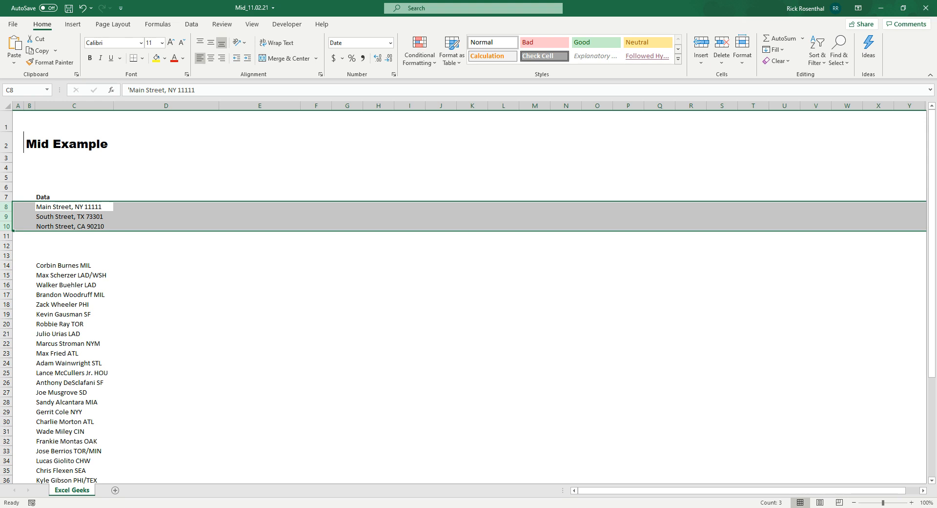
click(167, 206)
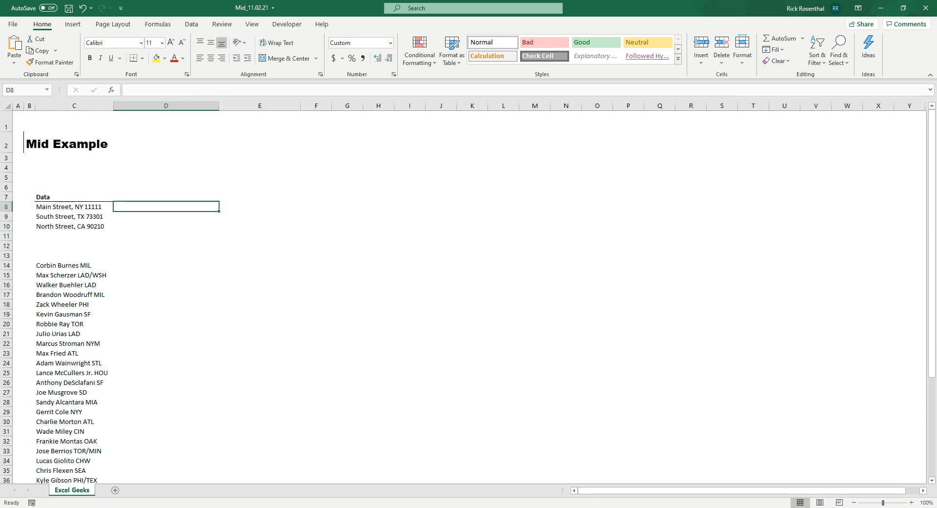
click(74, 207)
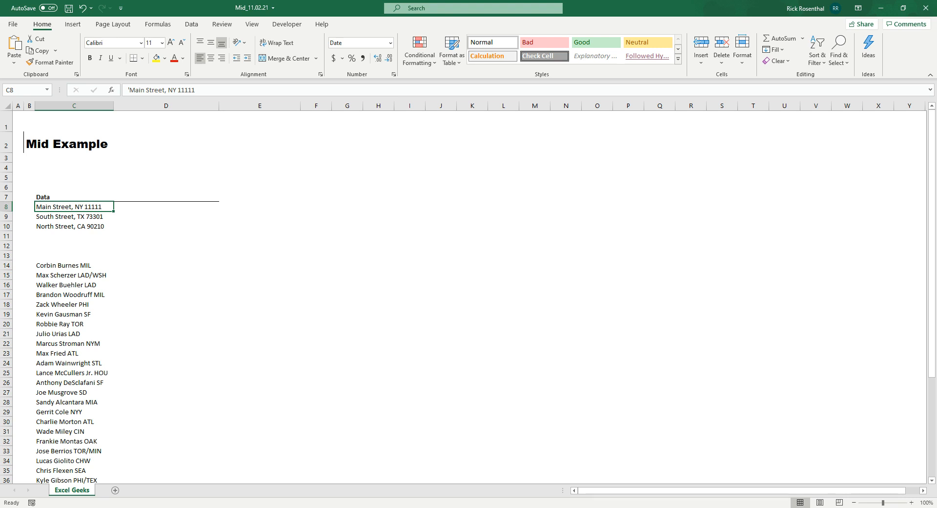
key(Down)
key(Up)
Enter the formula =MID(C8,FIND(",",C8)+2,2) in D8 to extract the state abbreviation from the address.
key(Right)
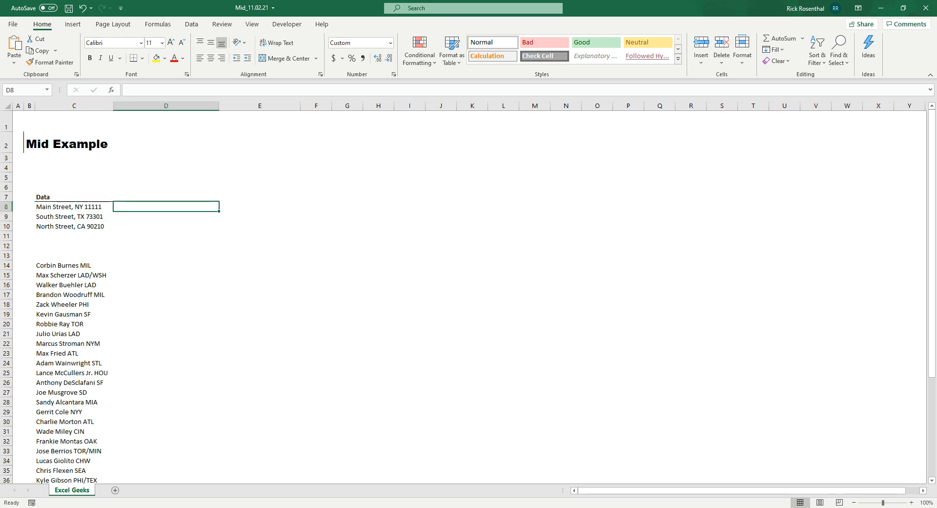
text(=mid()
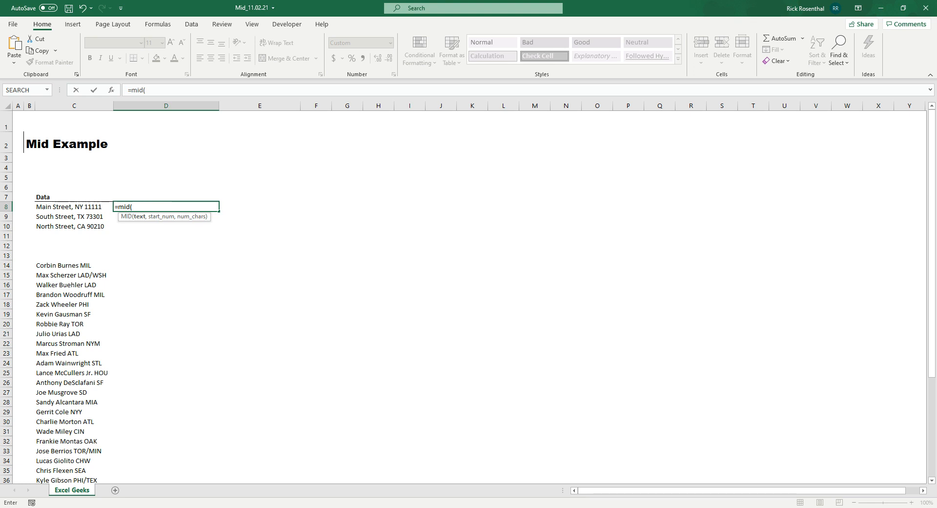
key(Left)
text(,)
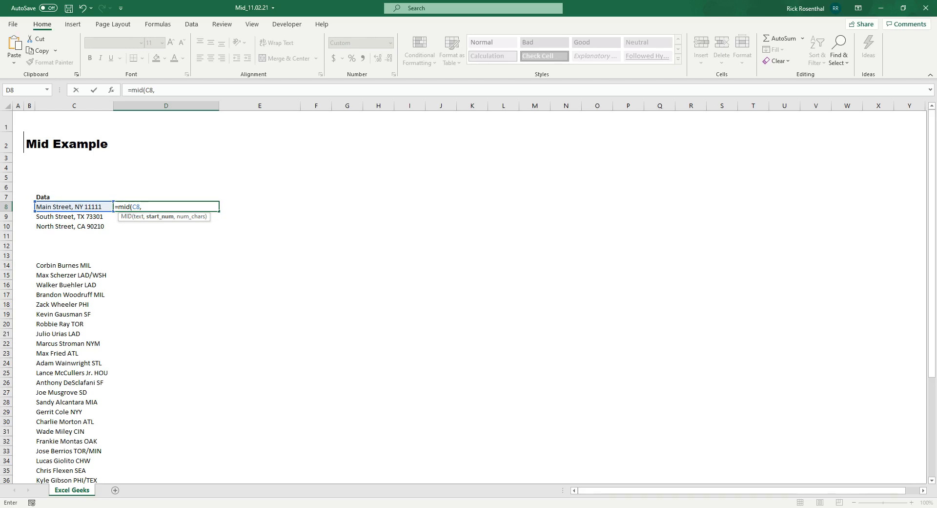
text(find)
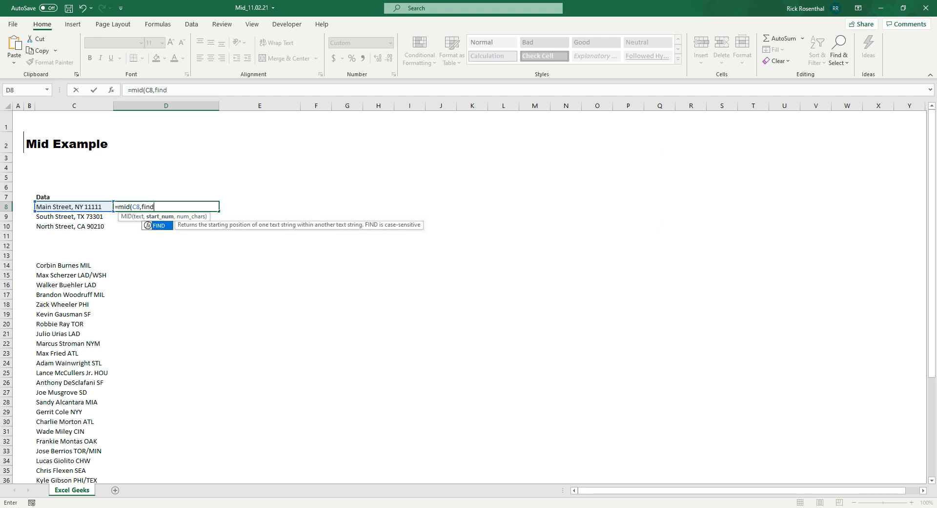
text((")
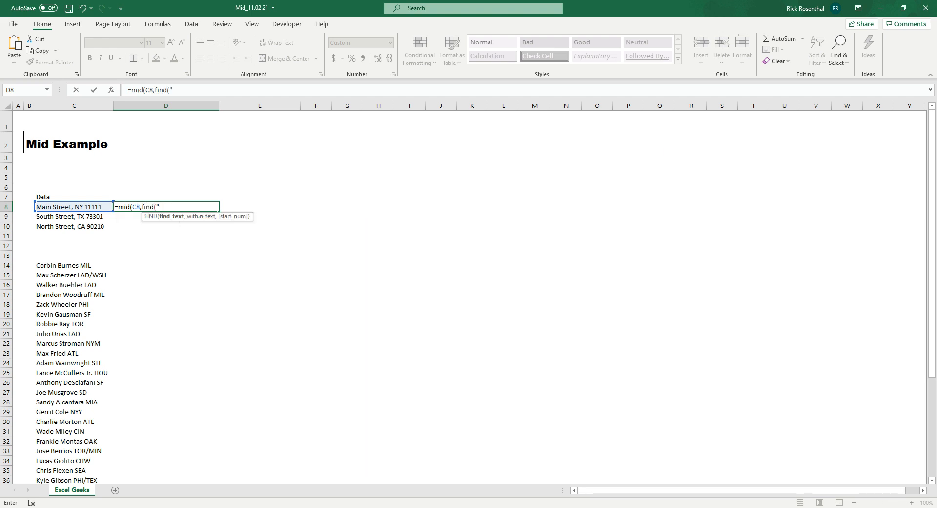
text(,)
text(,",)
key(Left)
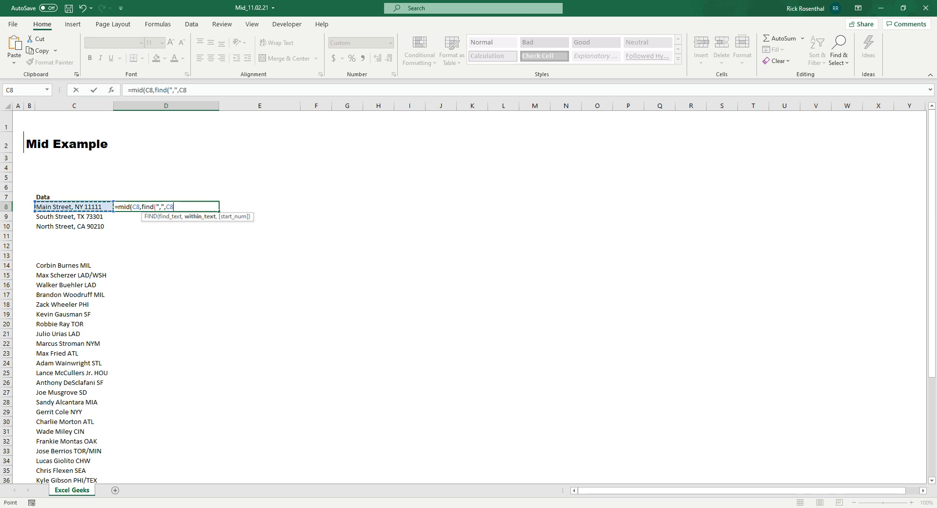
text()+2)
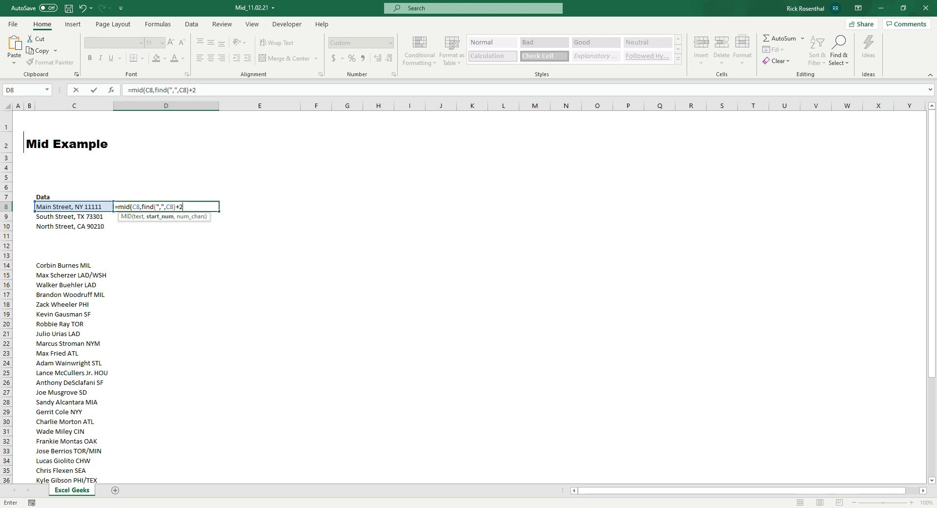
text(,2))
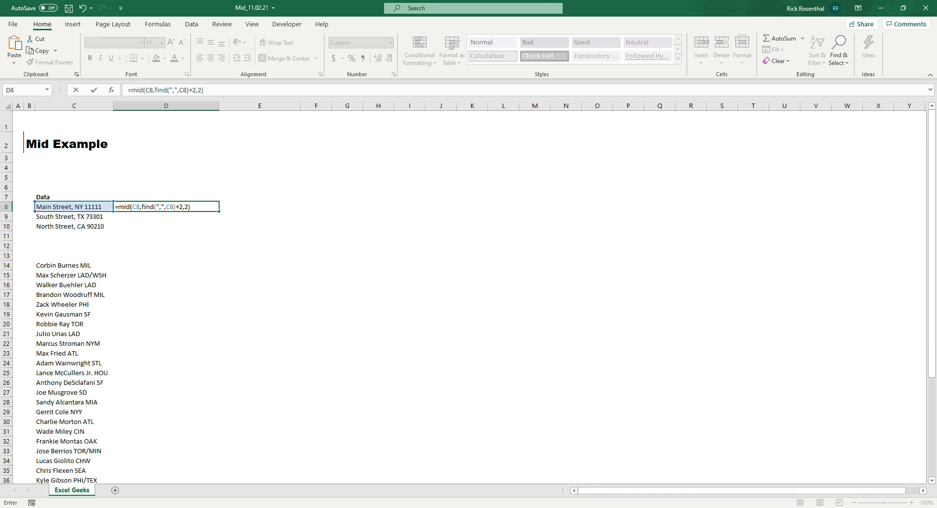
key(ctrl+Return)
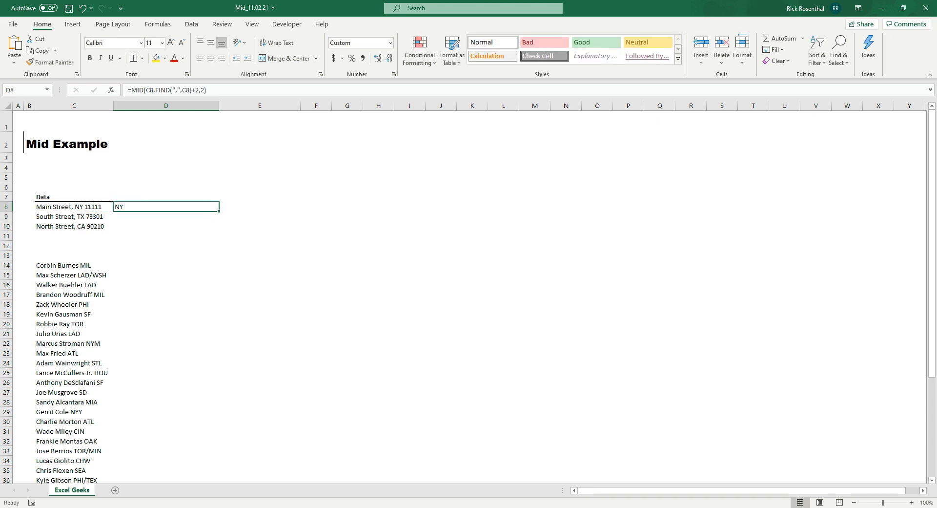
Copy the state formula from D8 into D9 and D10.
key(ctrl+c)
key(Down)
key(ctrl+v)
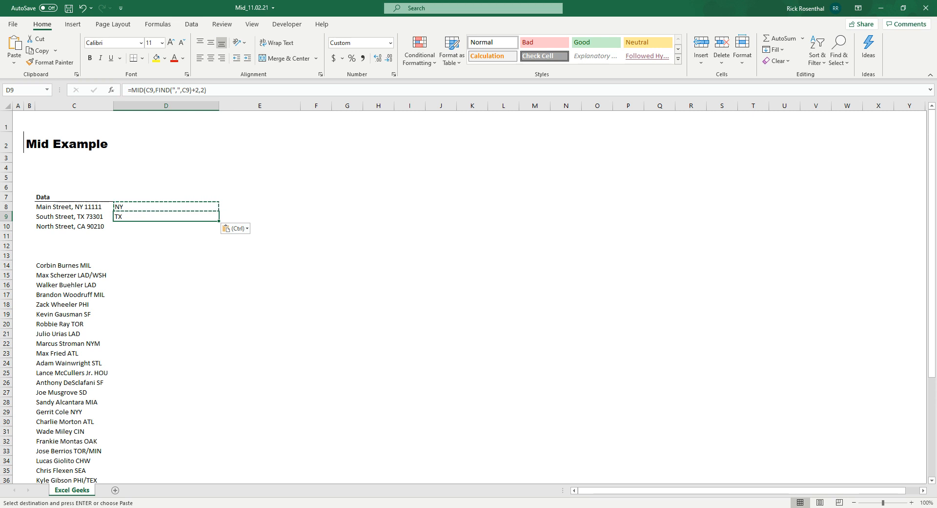
key(Down)
key(ctrl+v)
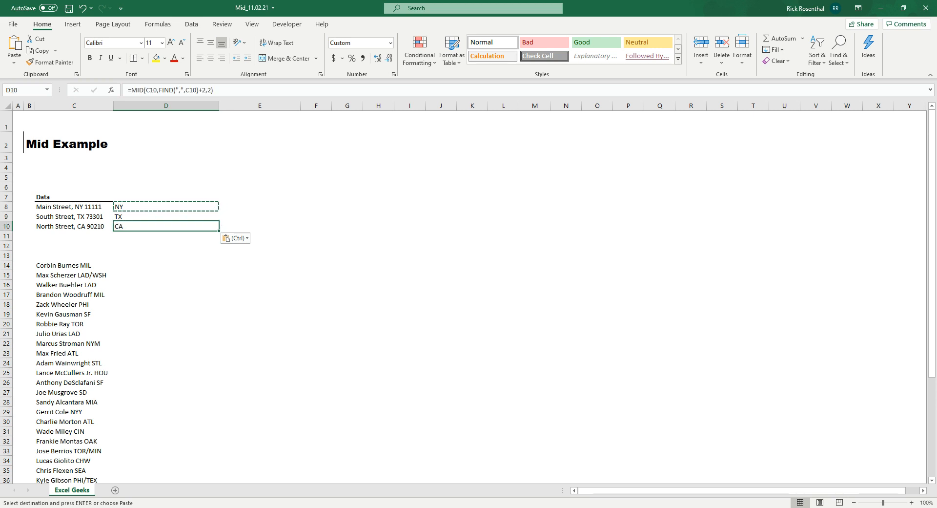
Compare the layout of the addresses in C8:C10 with the player entries starting at C14.
key(Down)
key(Down)
key(Down)
key(Down)
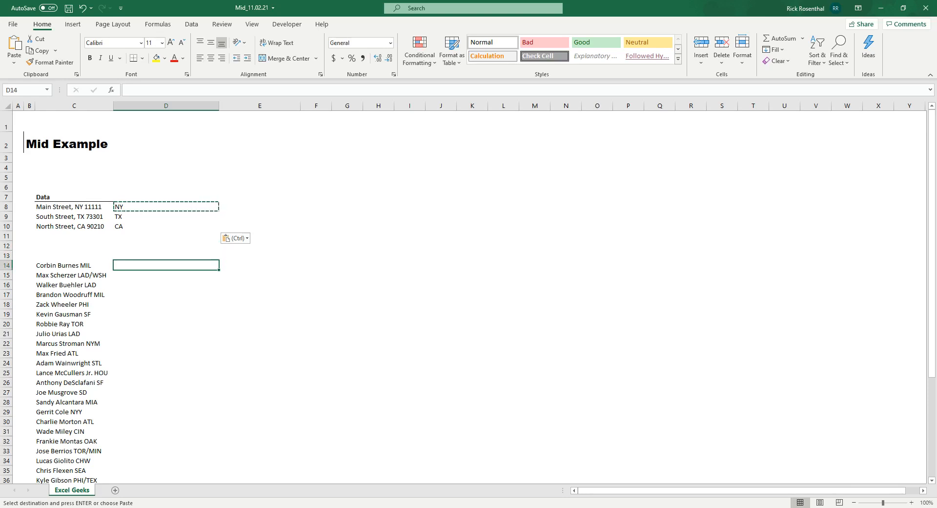
key(Left)
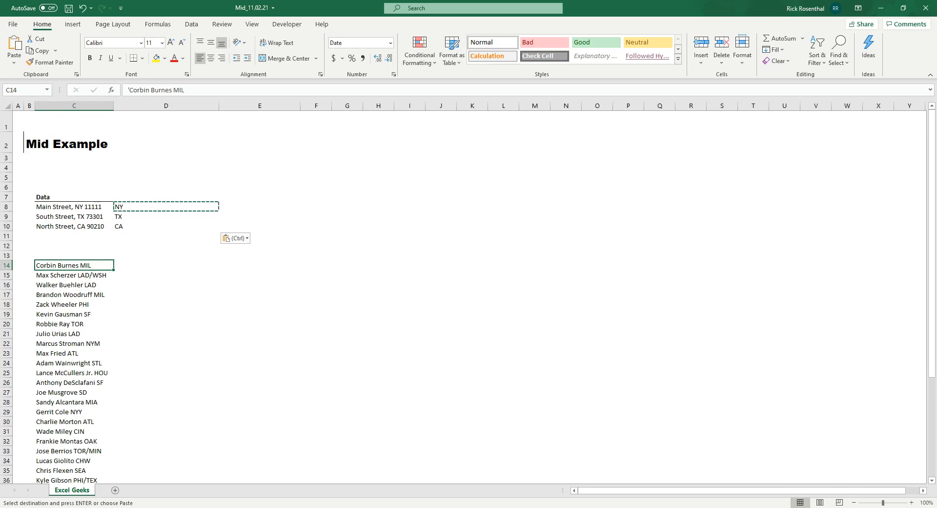
key(ctrl+Up)
key(Up)
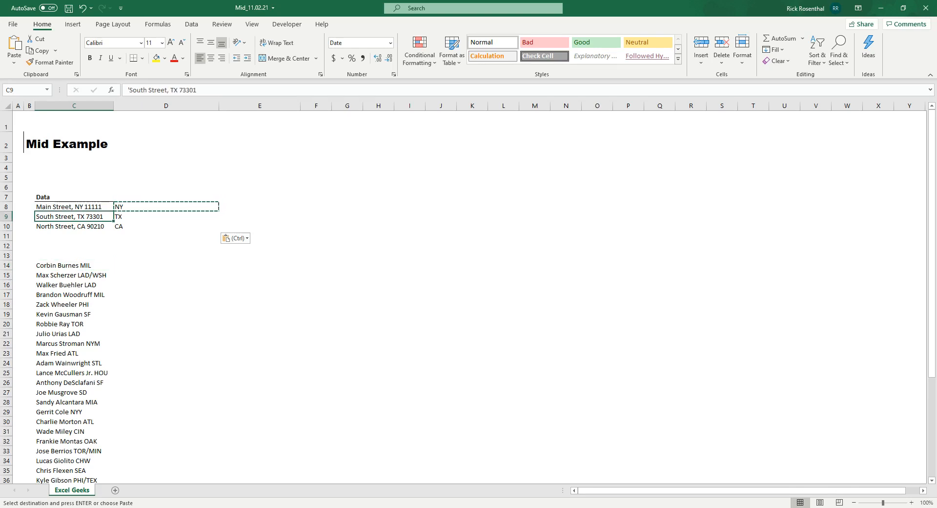
key(Down)
key(Down)
key(Down)
key(Down)
key(Down)
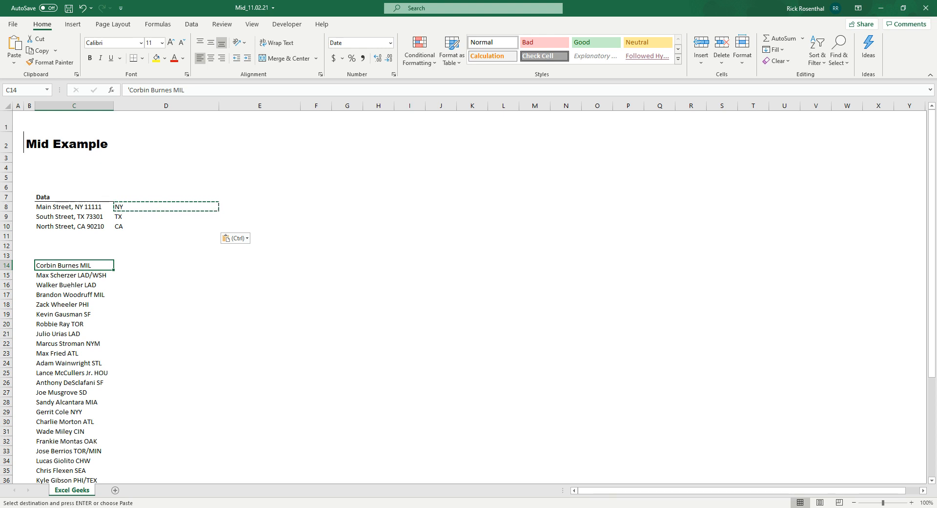
Begin a MID formula in D14 with C14 as the text and FIND(" ",C14)+1 as the start position.
click(166, 266)
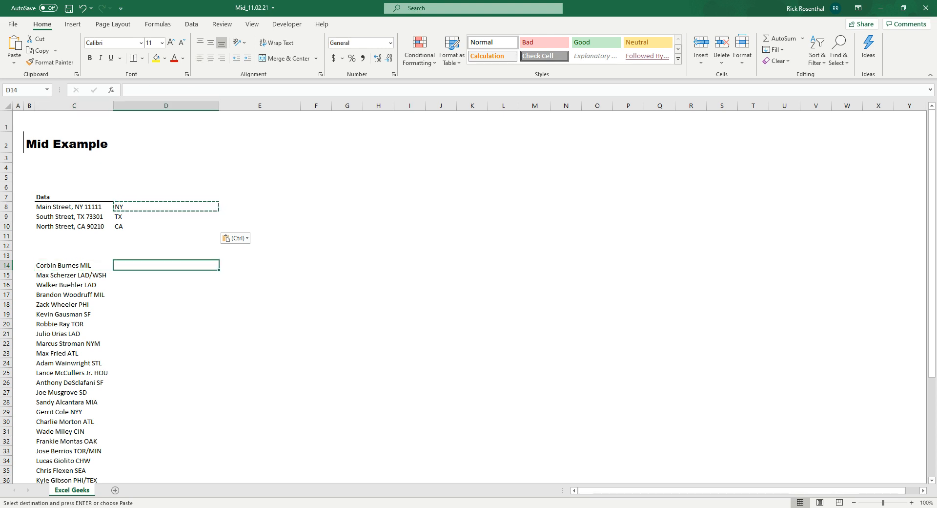
key(Escape)
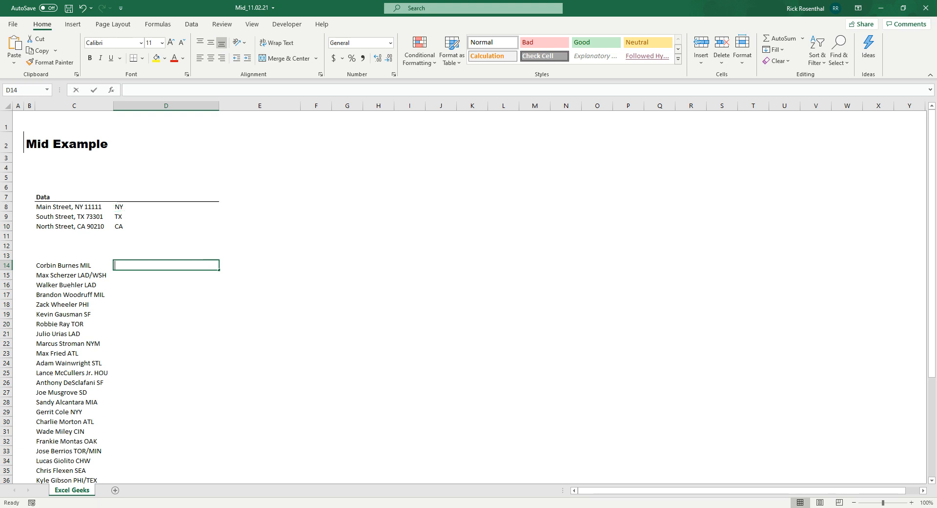
text(=mid()
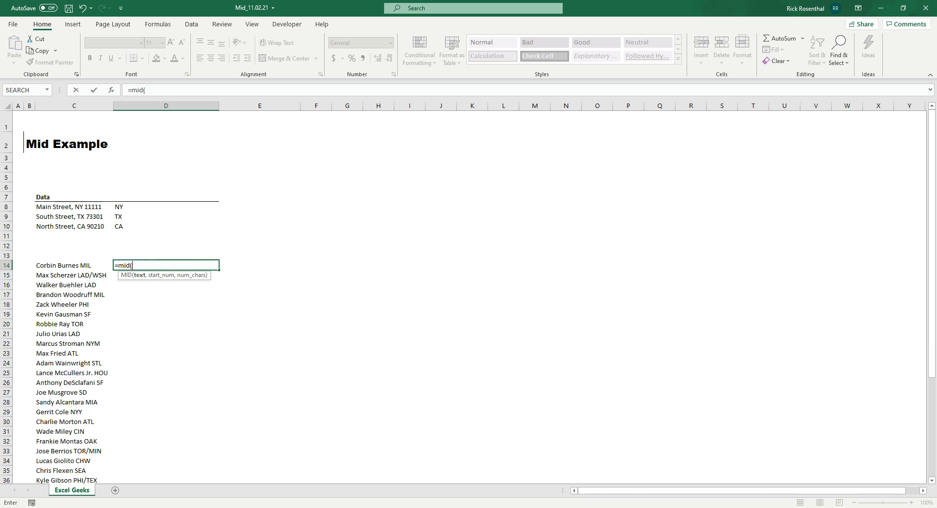
key(Left)
text(,)
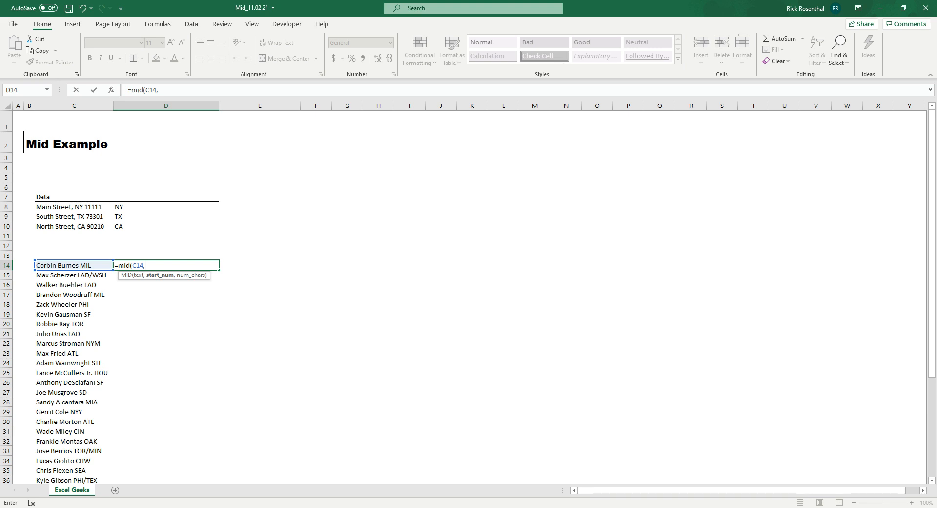
text(find()
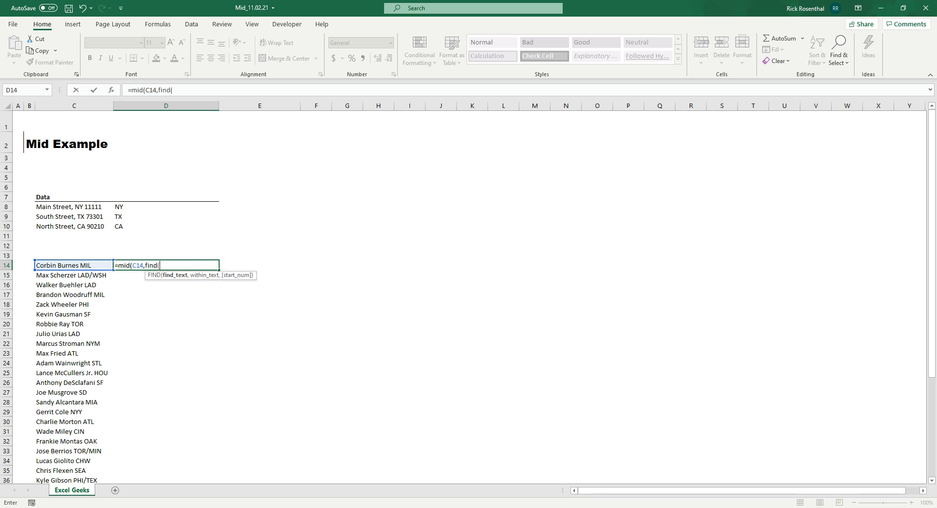
text(" ",)
key(Left)
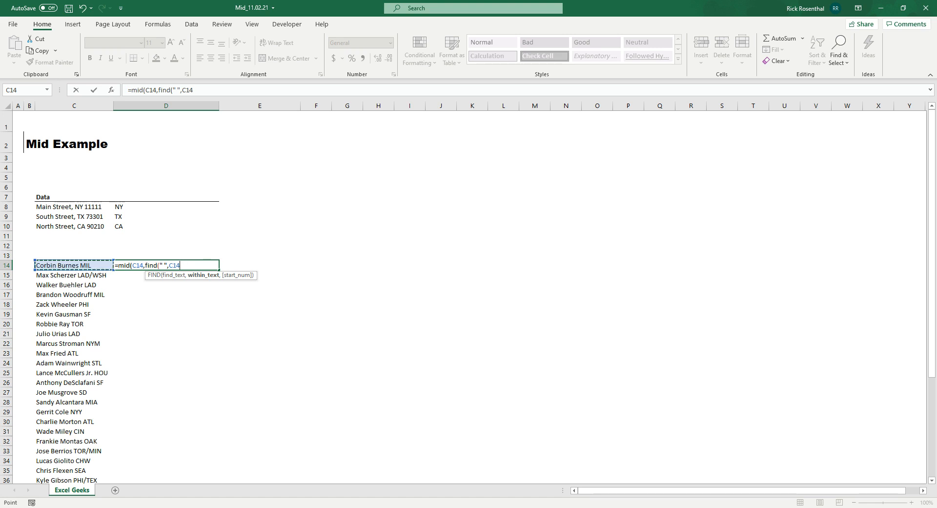
text()+1)
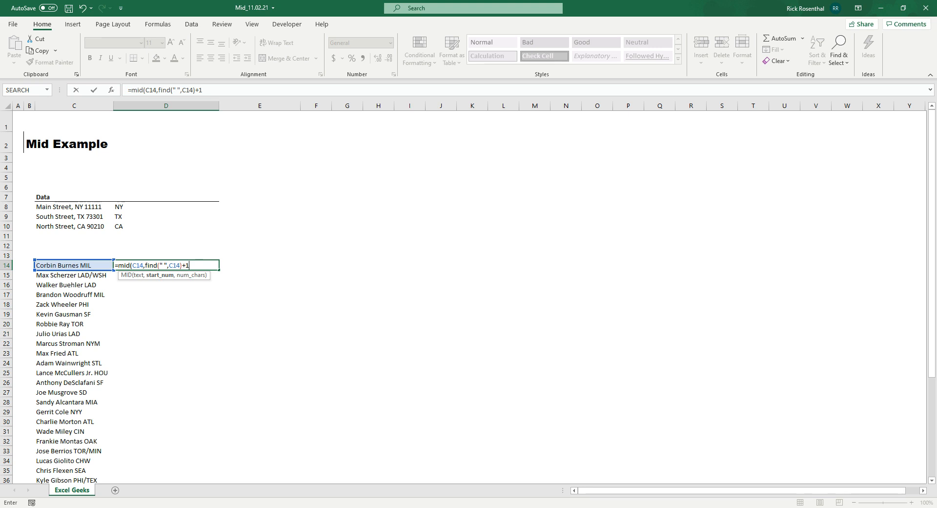
text(,)
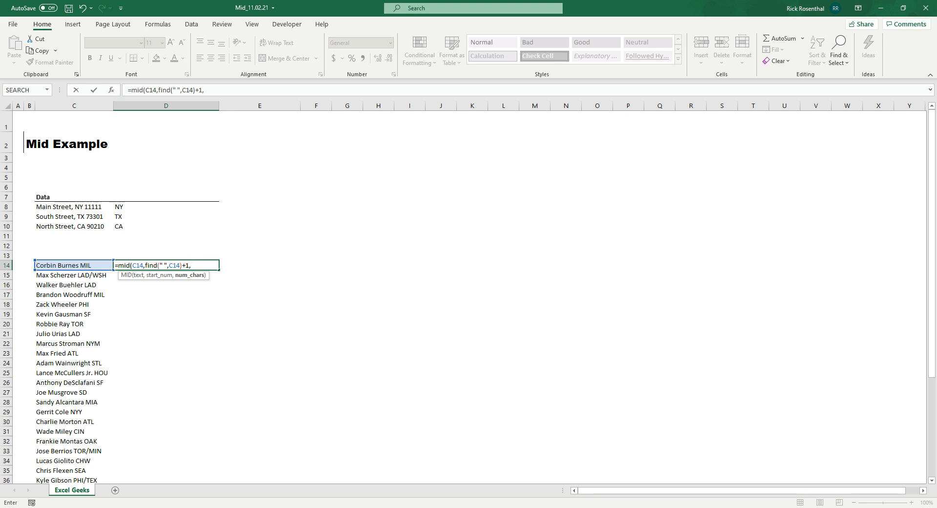
Add FIND(" ",C14,FIND(" ",C14)+1) as the start of D14's character-count argument to locate the second space.
text(find(" ")
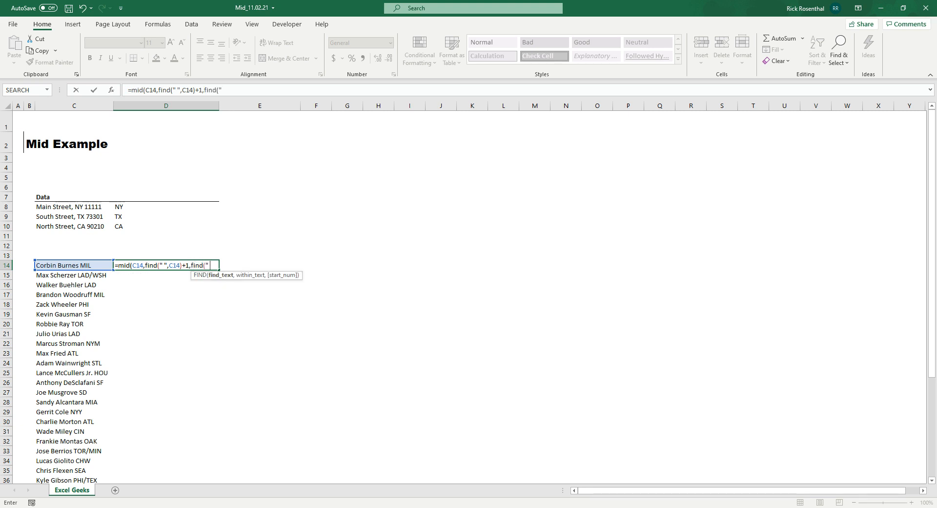
text(,)
key(Left)
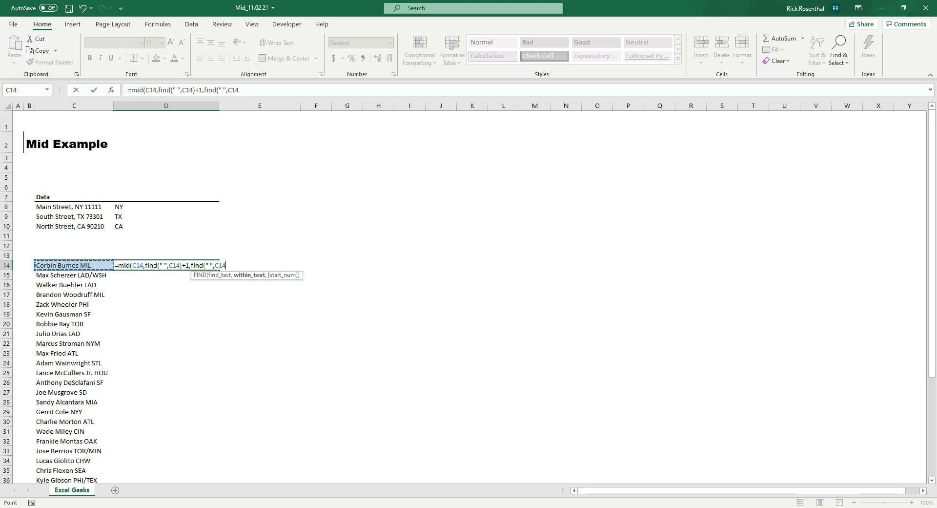
text(,find(")
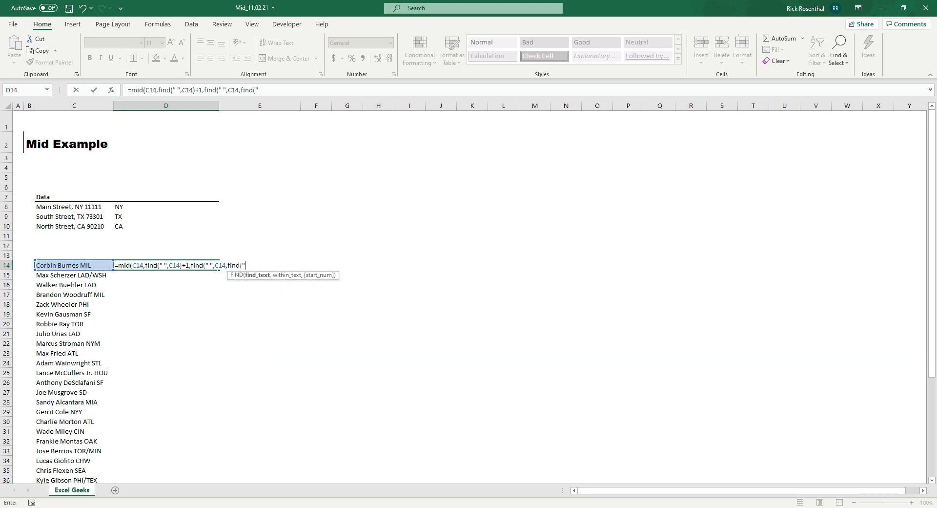
text( ",C14)+)
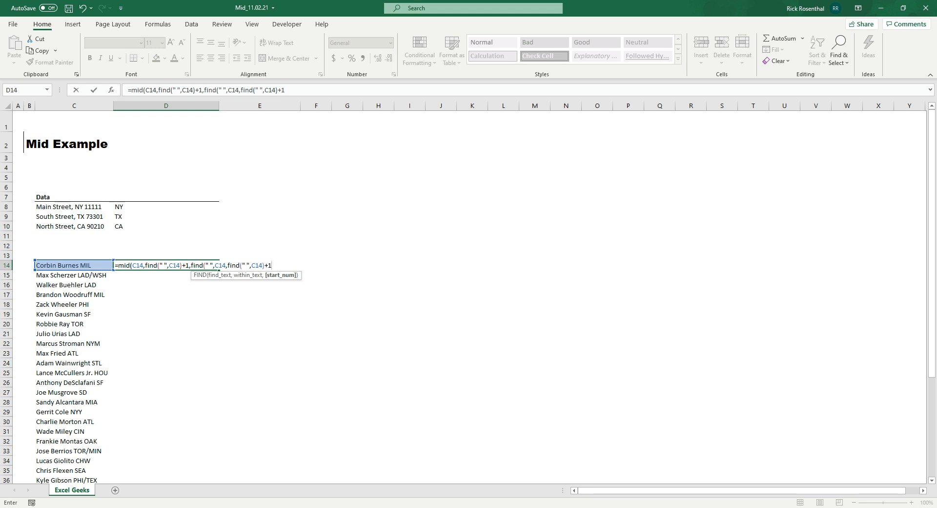
text(1))
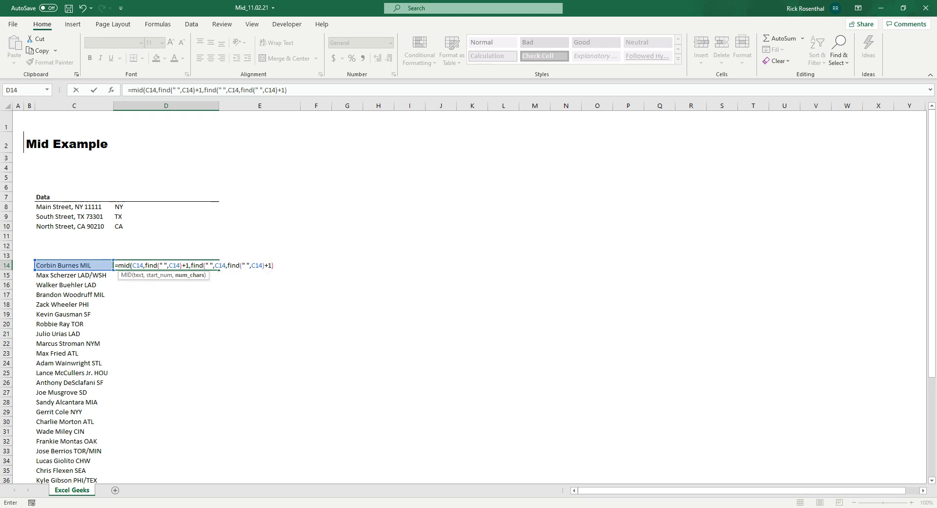
Finish D14's character-count argument by subtracting FIND(" ",C14) and 1, then close and enter the MID formula.
text(-find()
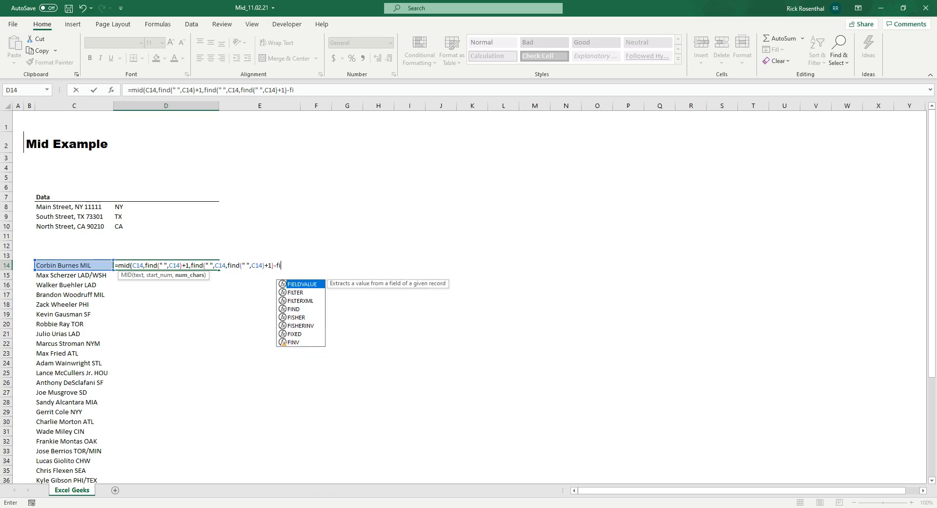
text(" )
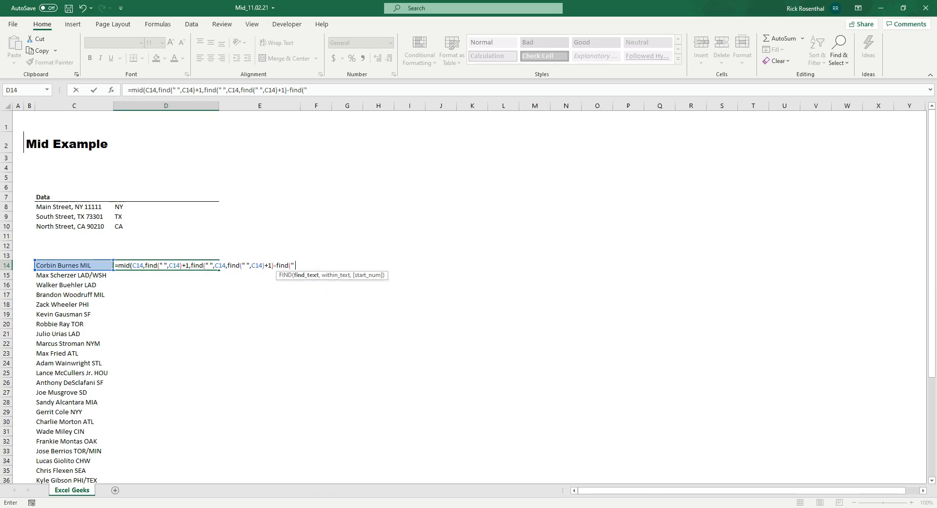
text(",)
click(37, 265)
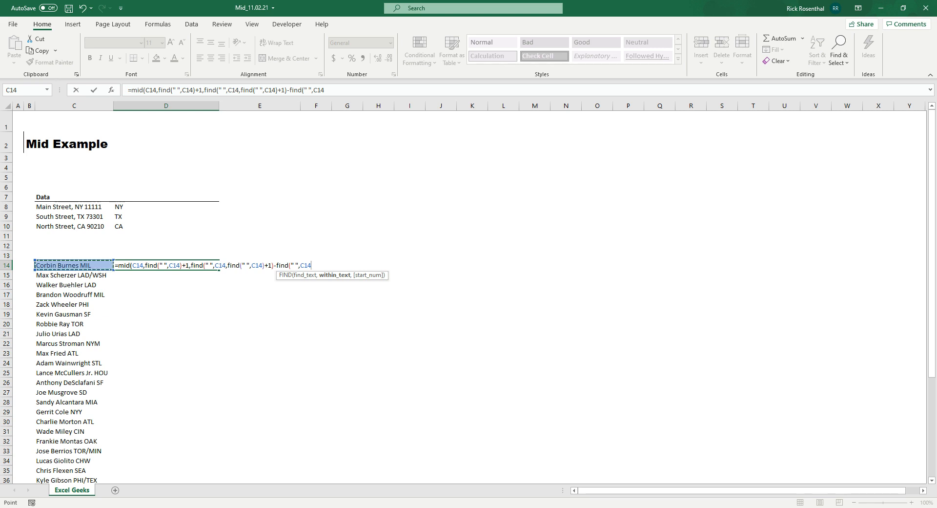
text()-1)
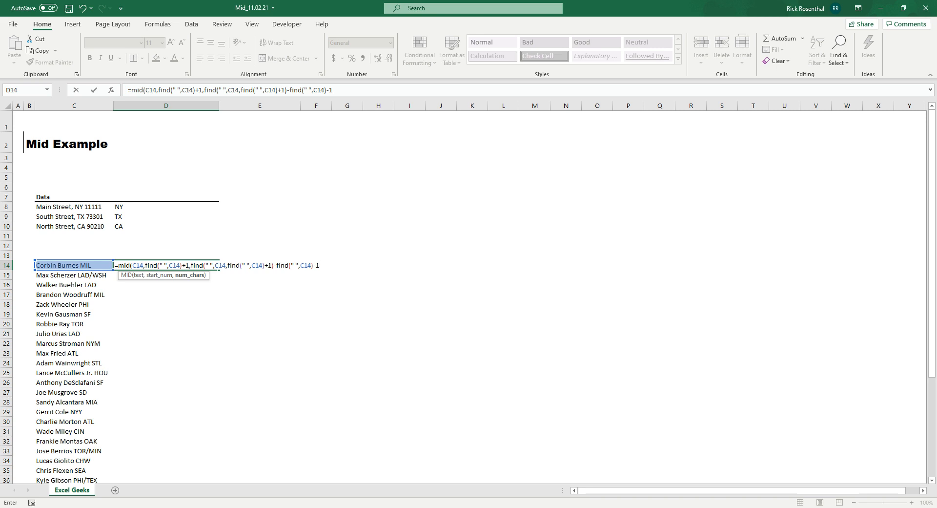
text())
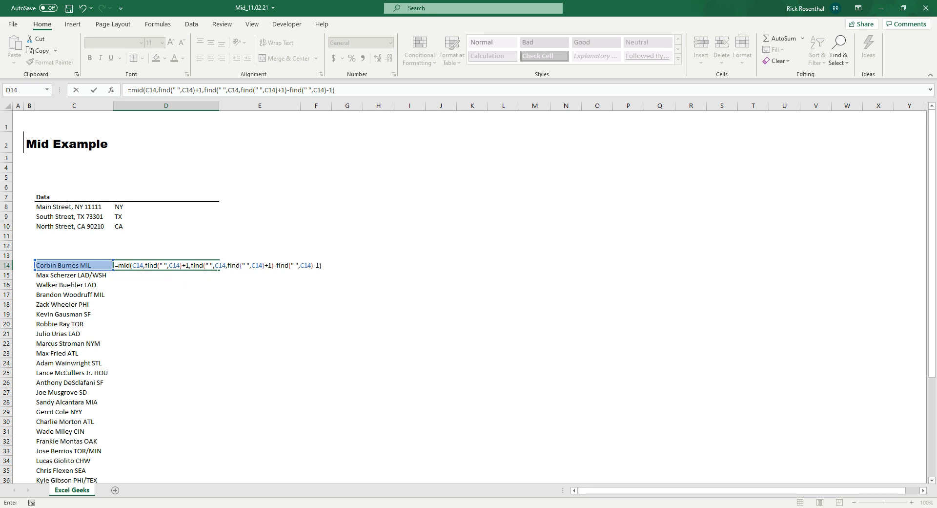
key(Return)
Copy the last-name formula from D14 down through D52, alongside the whole player list.
key(Up)
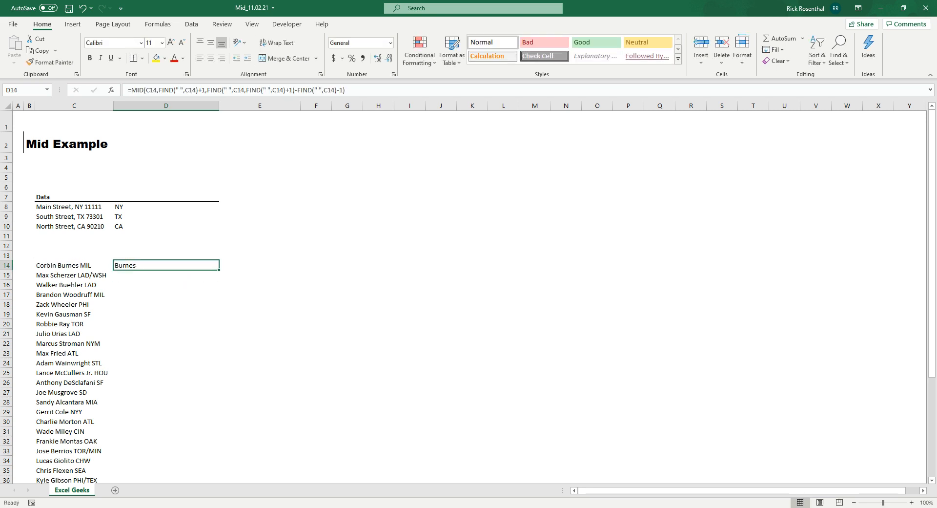
key(ctrl+c)
key(Left)
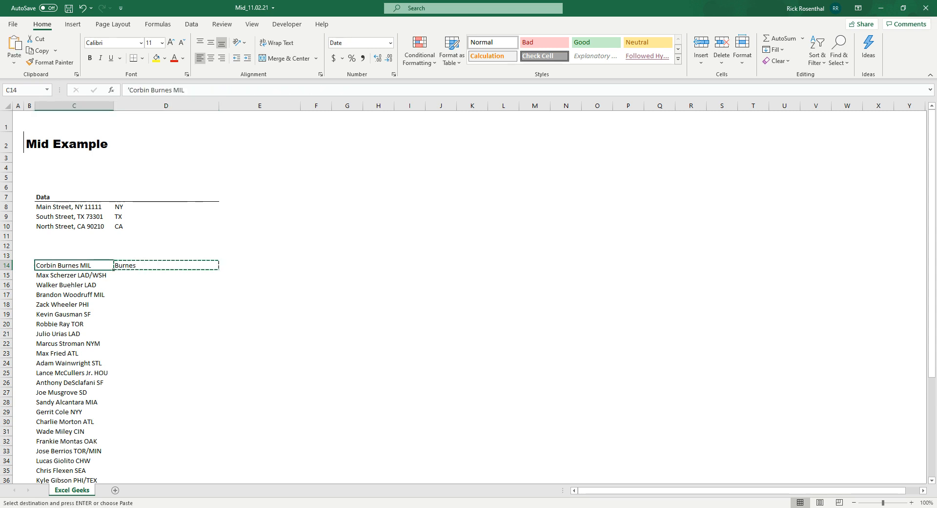
key(ctrl+Down)
key(Right)
key(ctrl+shift+Up)
key(ctrl+v)
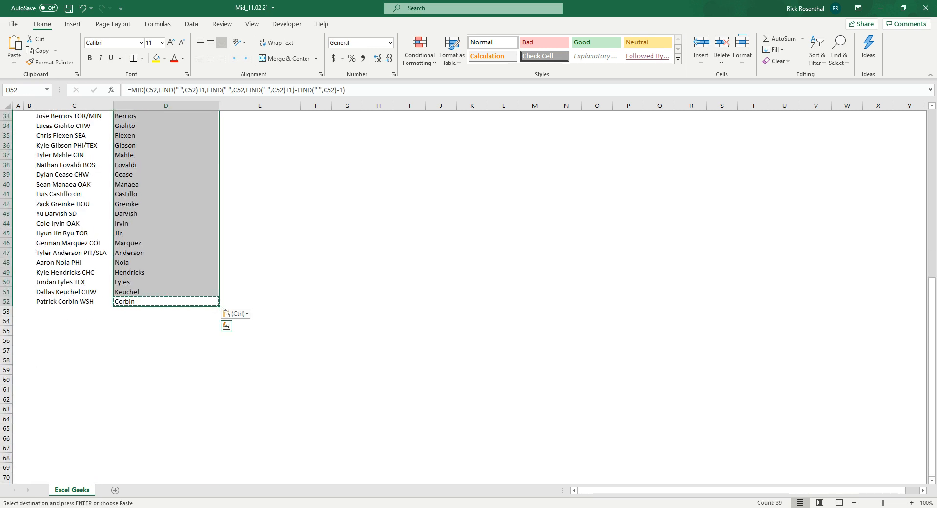
Examine the formula in D14 argument by argument, from MID's text and start position to the FIND functions in its character count.
scroll(469, 292, up, 2)
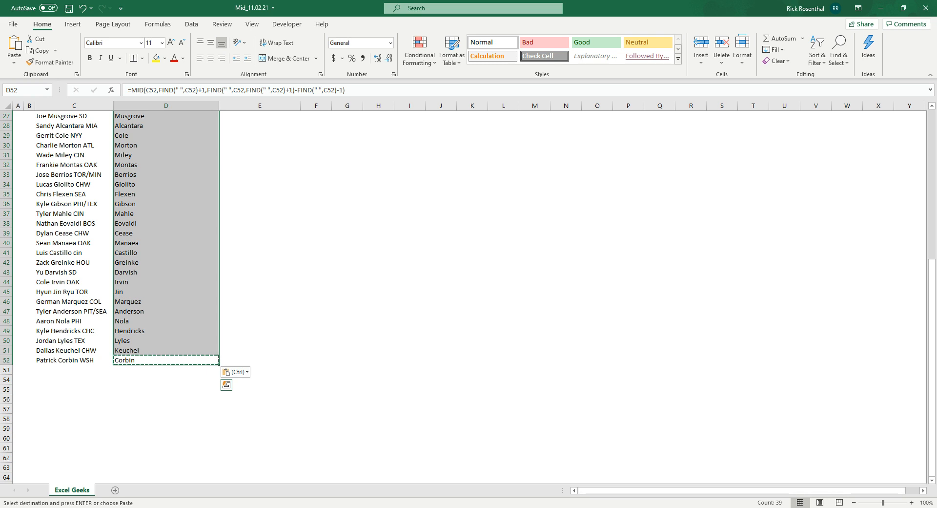
scroll(469, 293, up, 9)
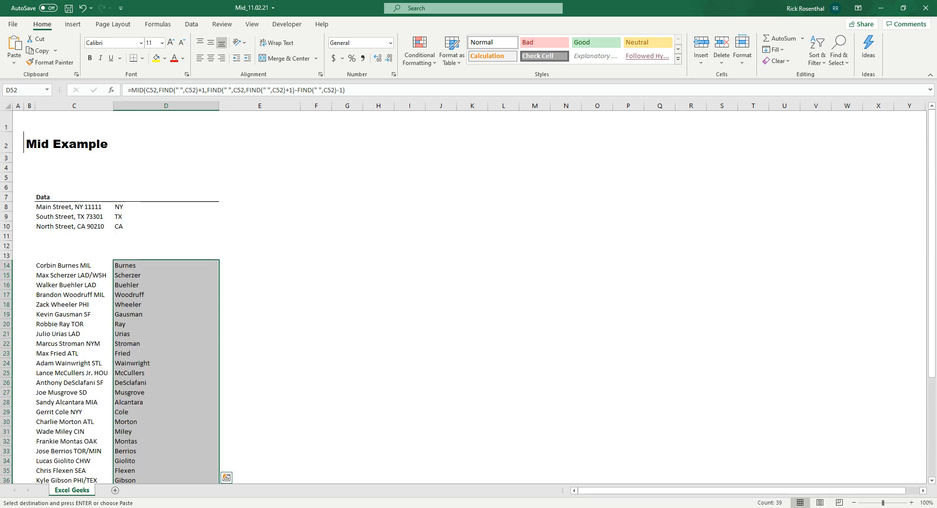
click(167, 266)
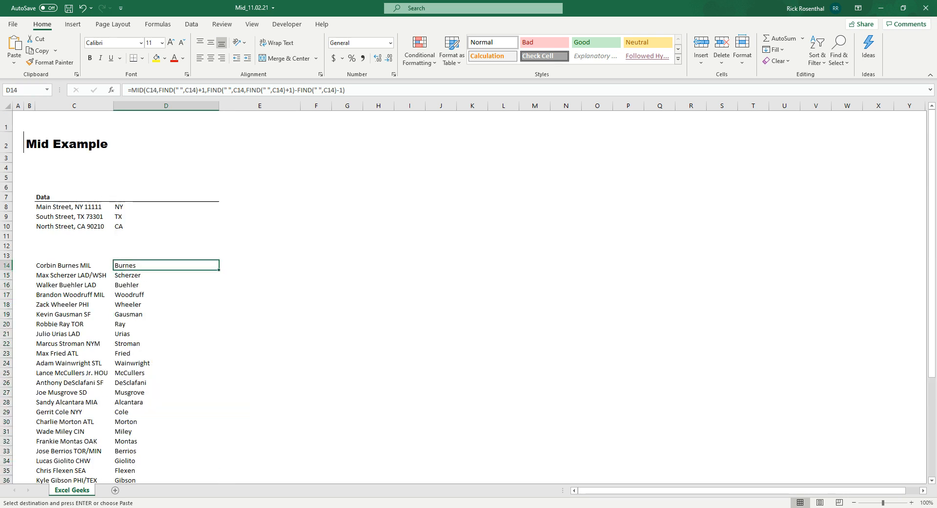
key(F2)
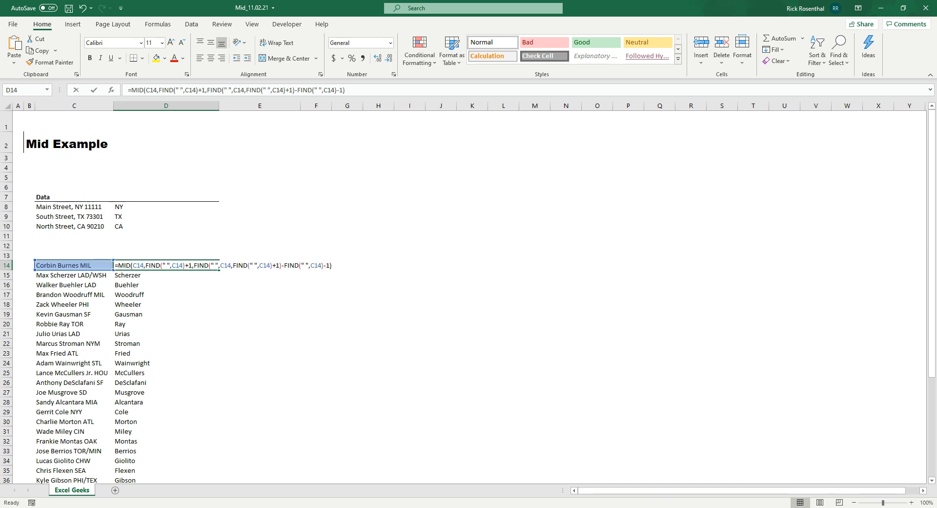
key(Left)
key(Left)
key(Left)
key(Left)
key(Left)
key(Left)
key(Left)
key(Left)
key(Left)
key(Left)
key(Left)
key(Left)
key(Left)
key(Left)
key(Left)
key(Left)
key(Left)
key(Left)
key(Left)
key(Left)
key(Left)
key(Left)
key(Left)
key(Left)
key(Left)
key(Left)
key(Left)
key(Left)
key(Left)
key(Left)
key(Left)
key(Left)
key(Left)
key(Left)
key(Left)
key(Left)
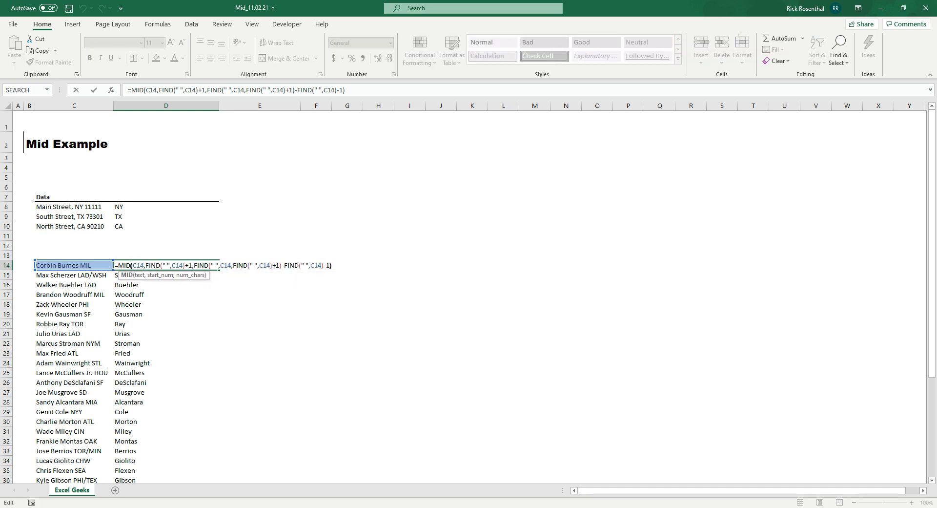
key(Right)
key(Right)
key(Right)
key(Right)
key(Right)
key(Right)
key(Right)
key(Right)
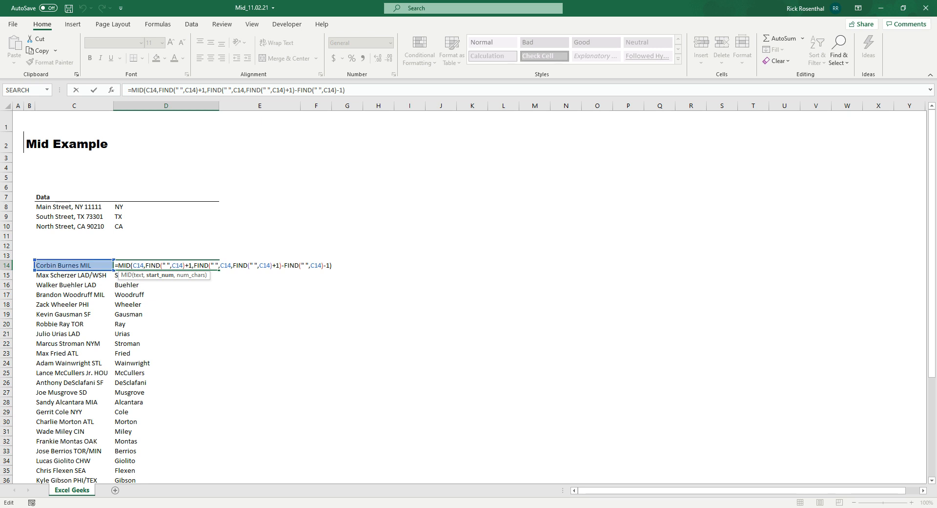
click(197, 265)
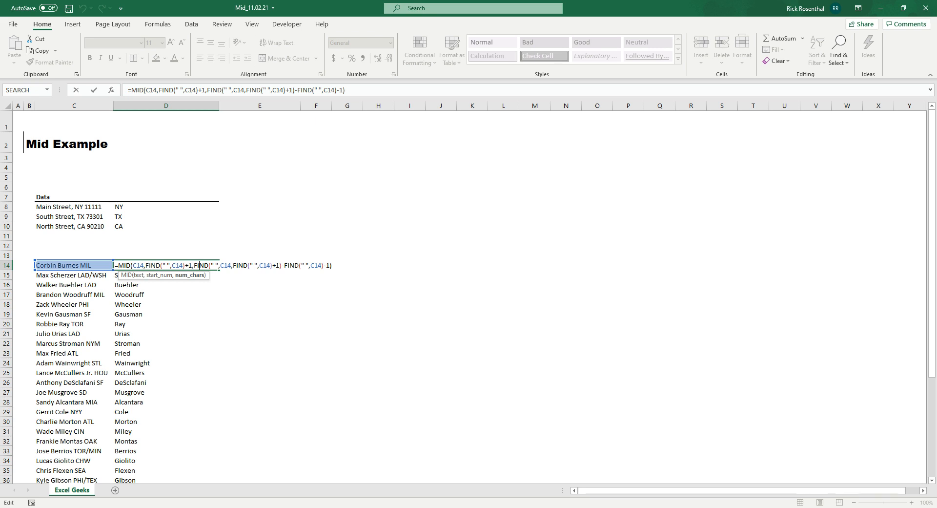
click(213, 265)
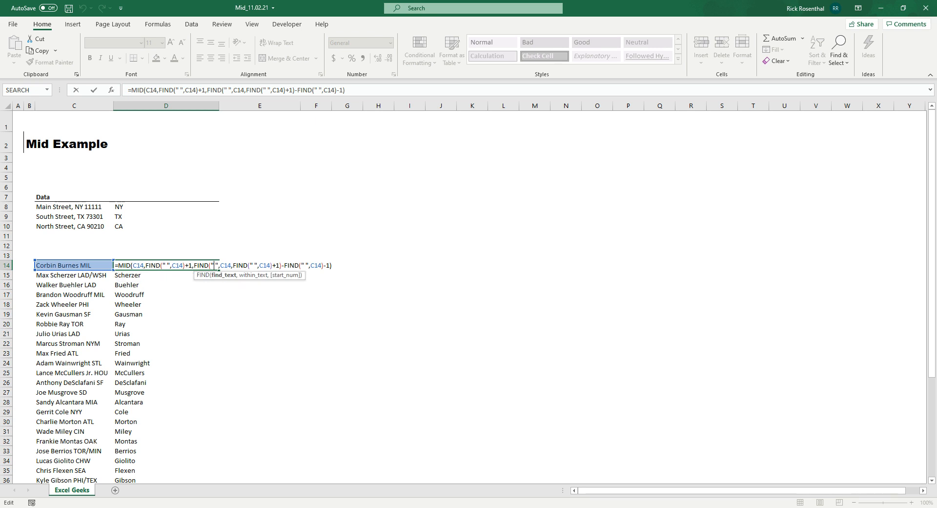